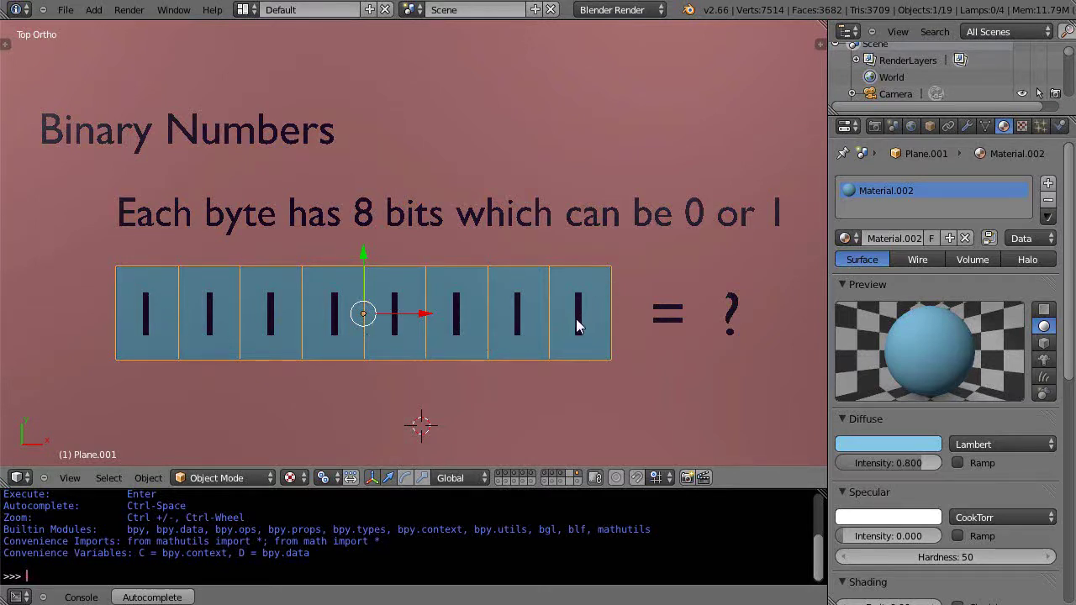
middle_click_drag(623, 327, 634, 356, "ctrl")
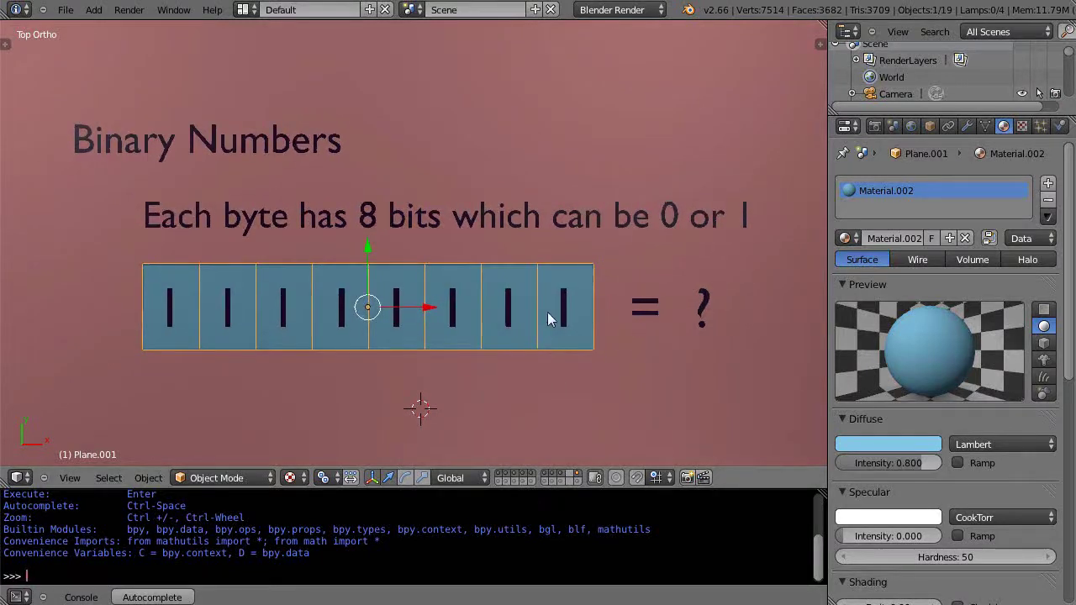
left_click(578, 480, "shift")
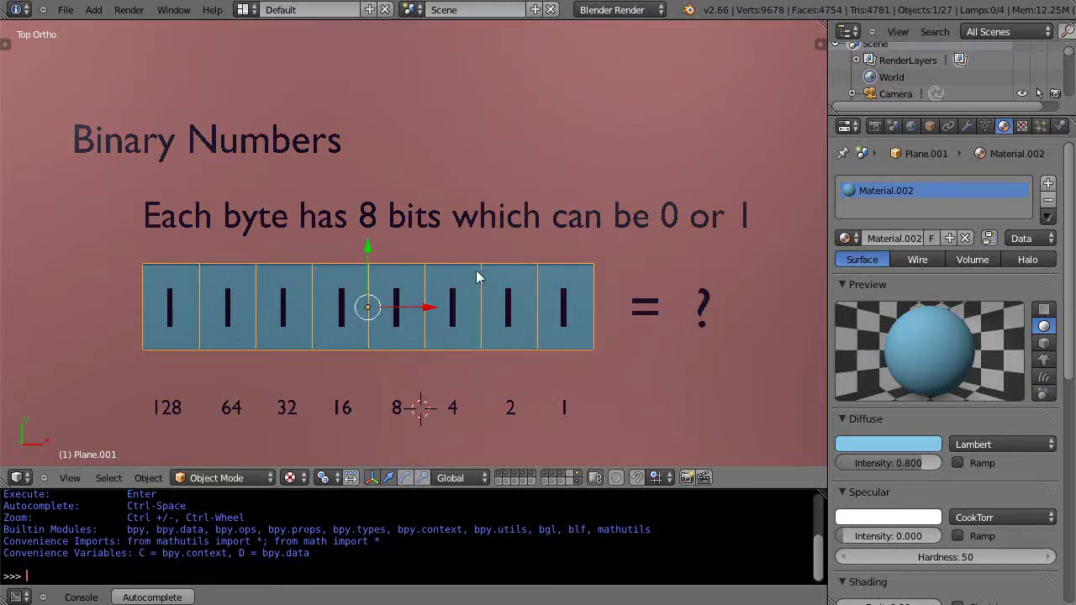
Step: Edit the question-mark text object so the equation reads '= 255'
right_click(703, 312)
key("Tab")
key("BackSpace")
type("255")
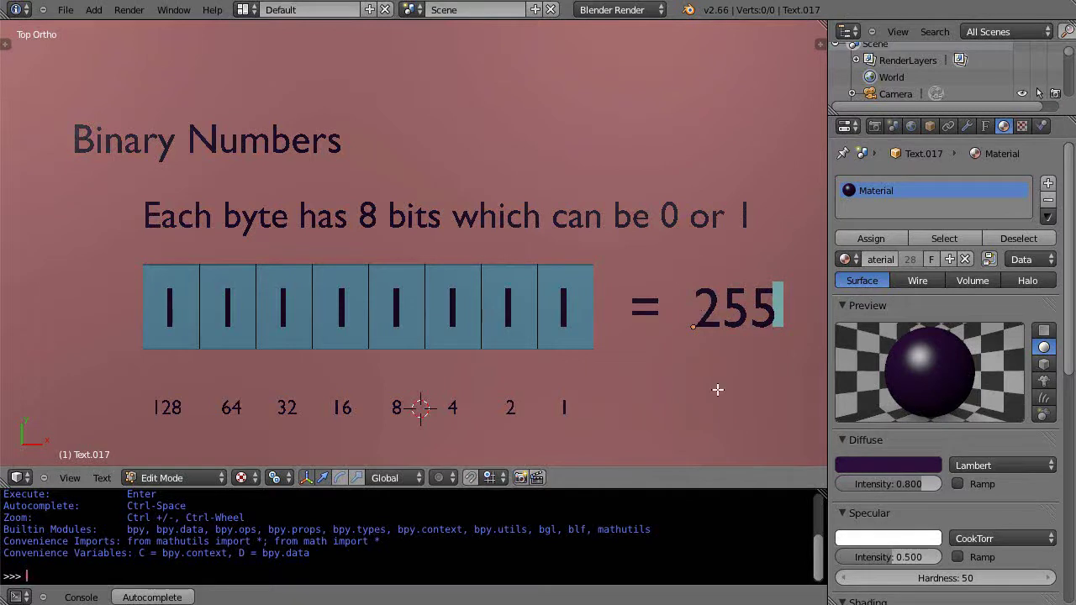
key("Tab")
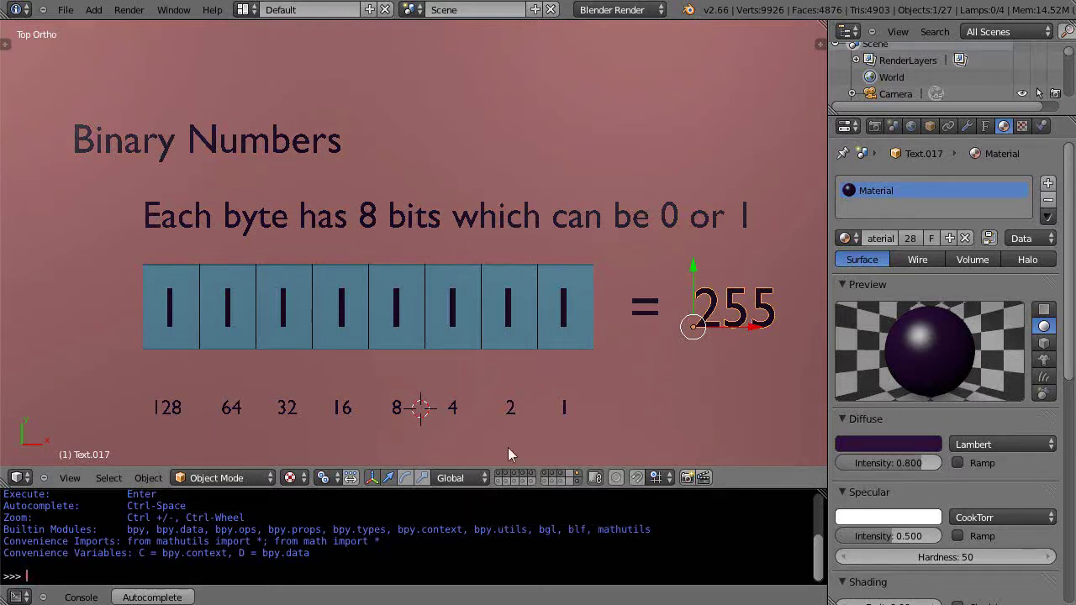
Step: Switch bits 1, 4 and 7 to 0 for byte 01101101, then delete the 255 answer text
left_click(502, 483)
left_click(496, 482)
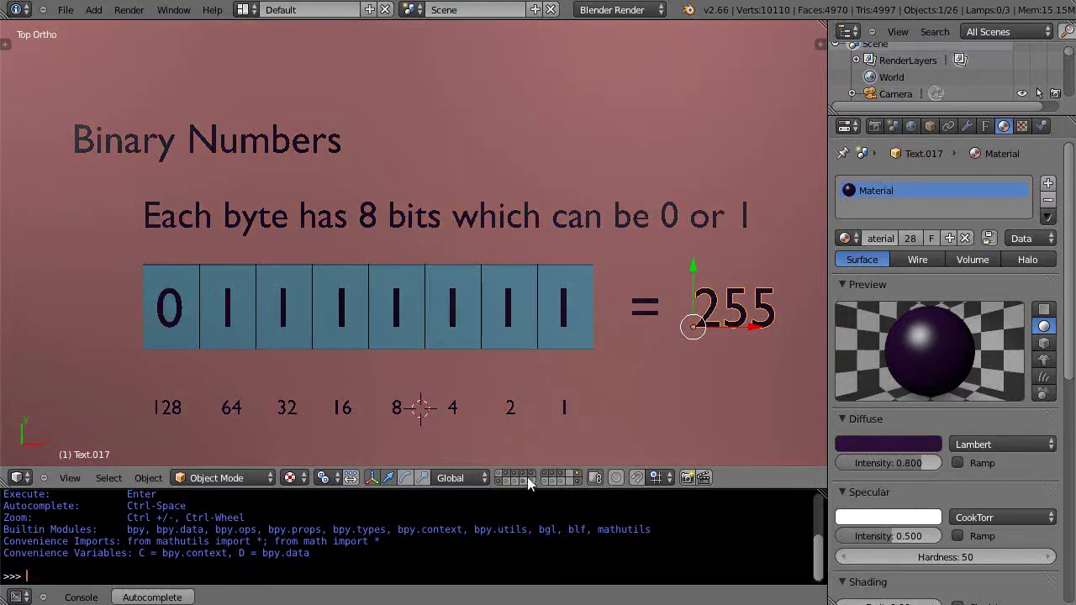
left_click(523, 483)
left_click(523, 483)
left_click(547, 483)
left_click(552, 475)
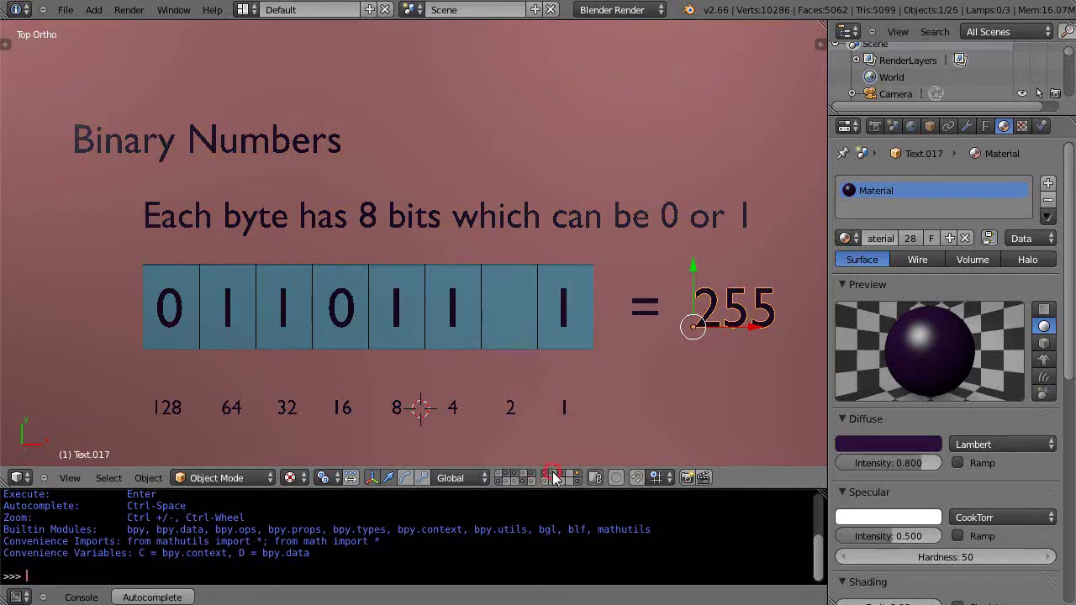
left_click(554, 478)
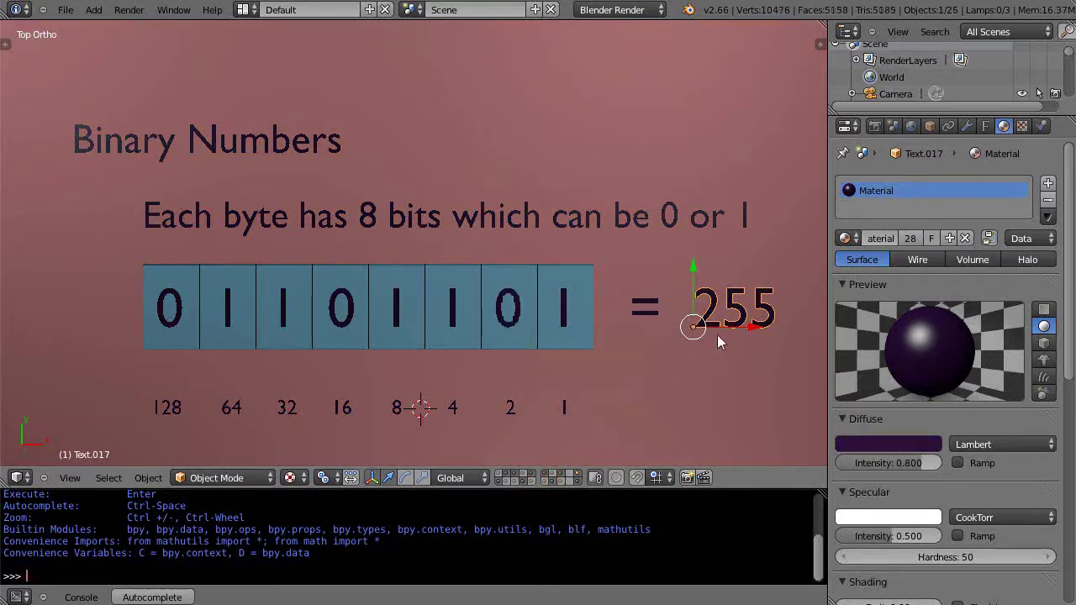
key("Tab")
key("BackSpace")
key("BackSpace")
key("BackSpace")
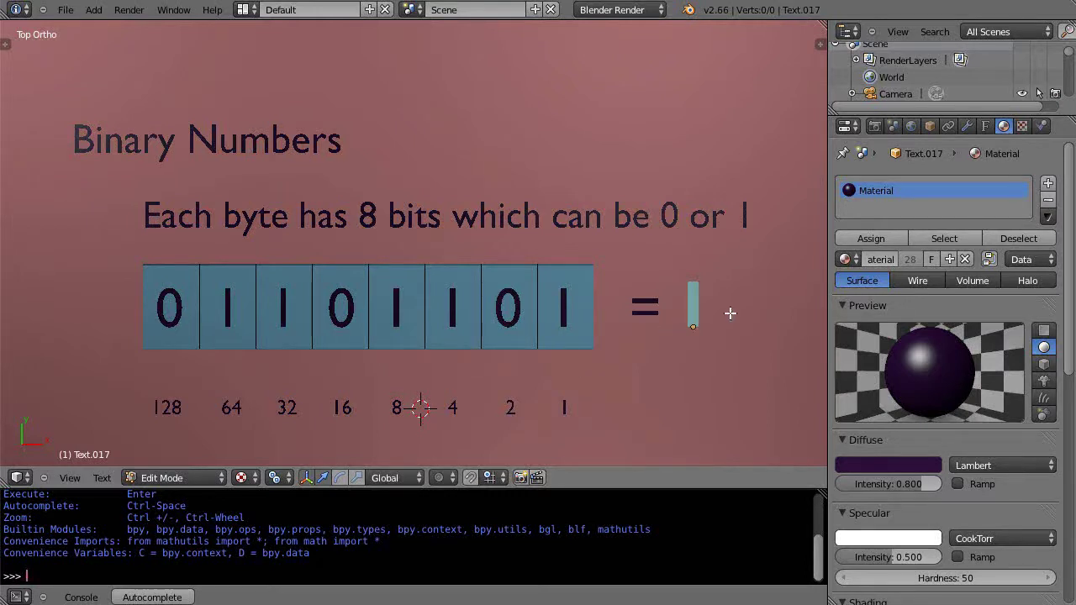
type("109")
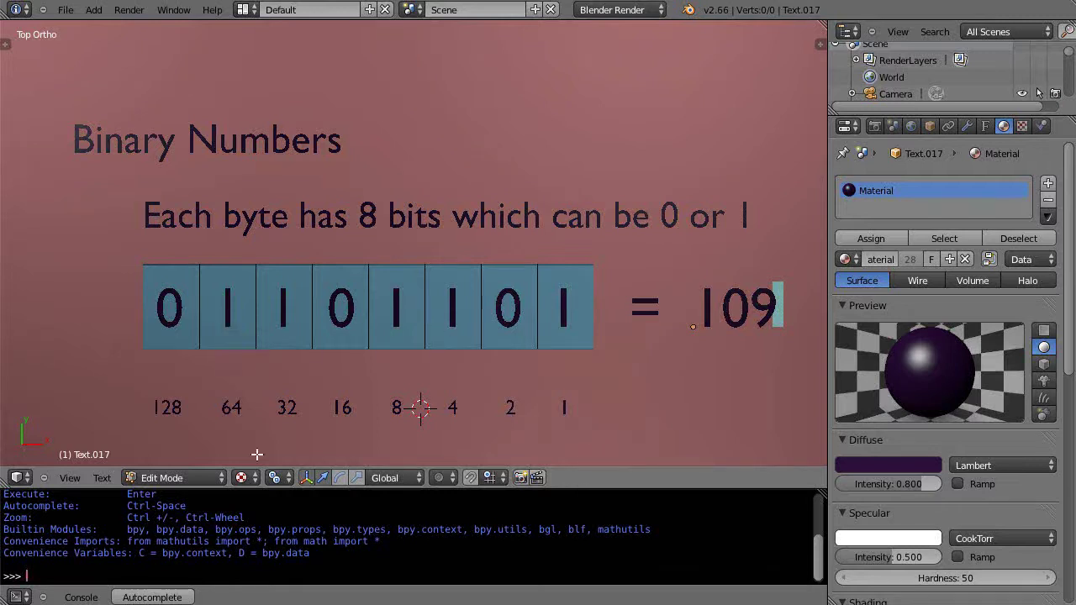
key("BackSpace")
key("BackSpace")
key("BackSpace")
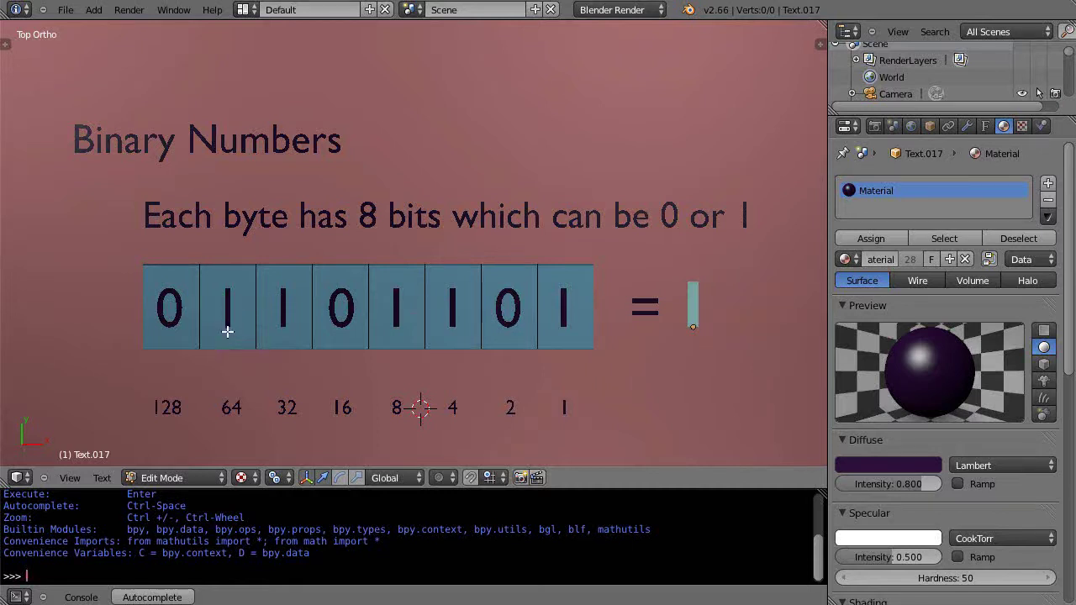
key("Tab")
Step: Toggle layer buttons so bits 2, 3 and 5 change from 1 to 0
left_click(506, 481)
left_click(514, 483)
left_click(521, 483)
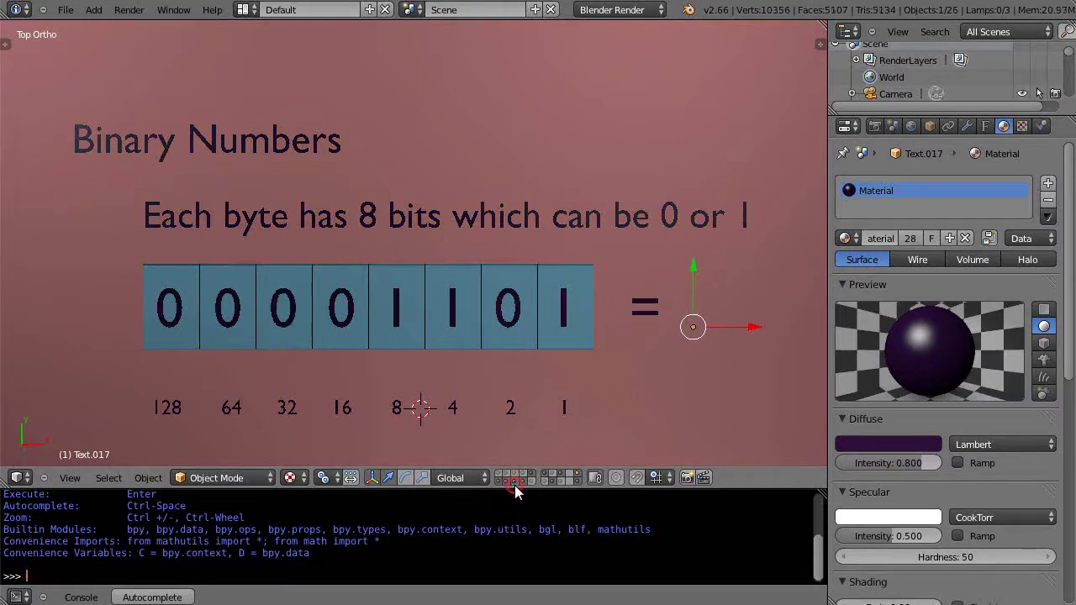
left_click(531, 482)
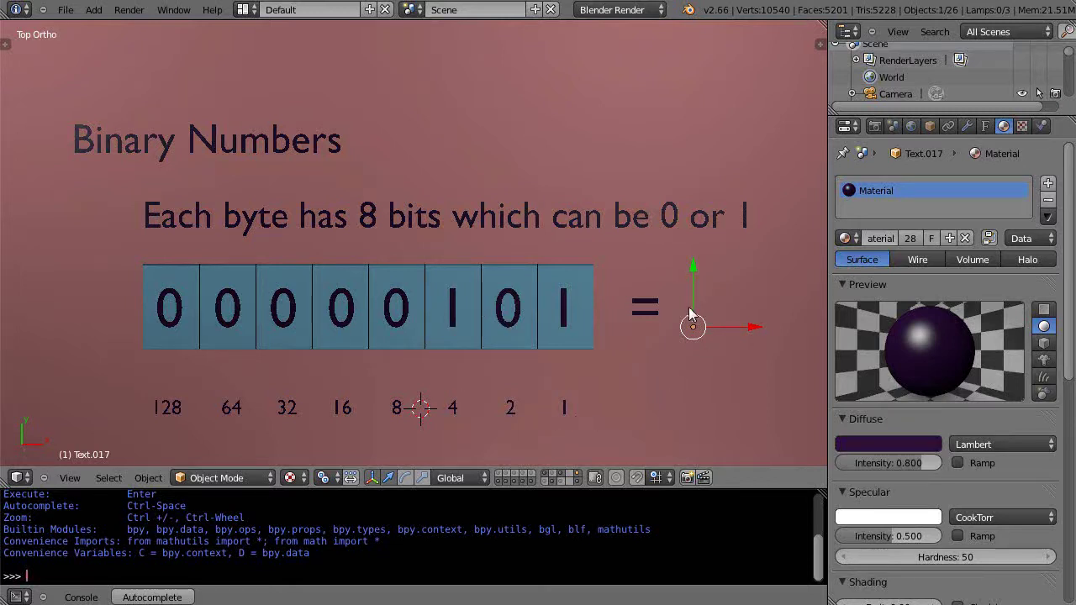
Step: Enter 5 into the empty answer text object so the slide reads 00000101 = 5
key("Tab")
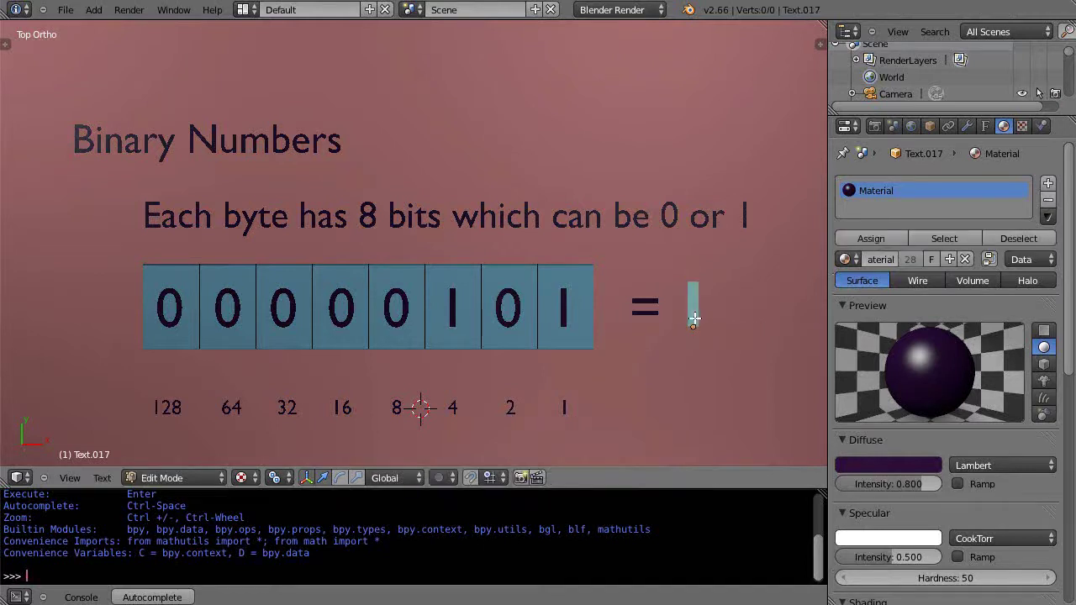
type("5")
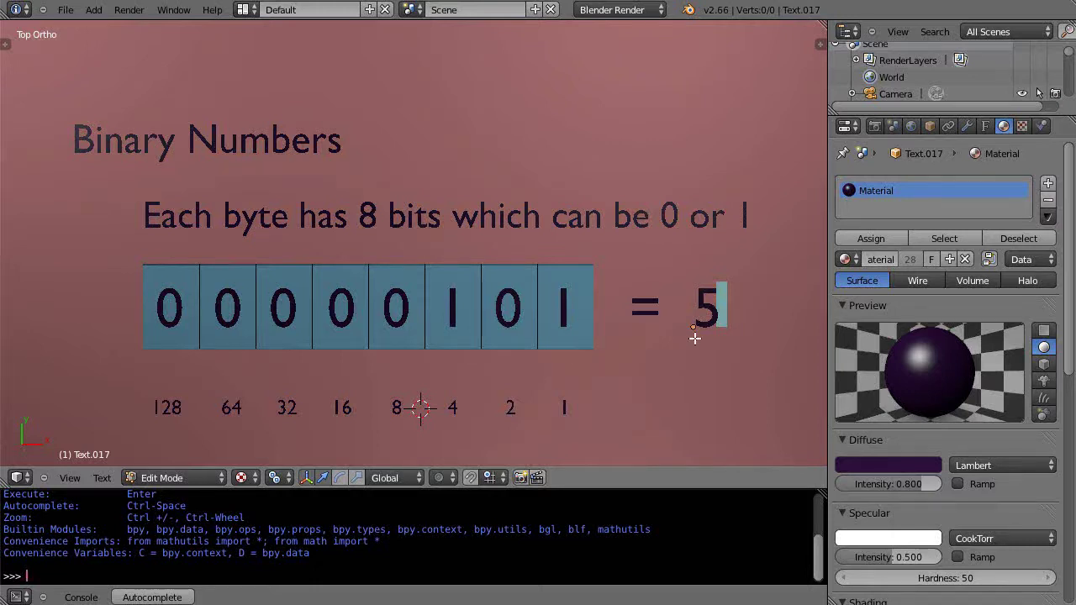
key("Tab")
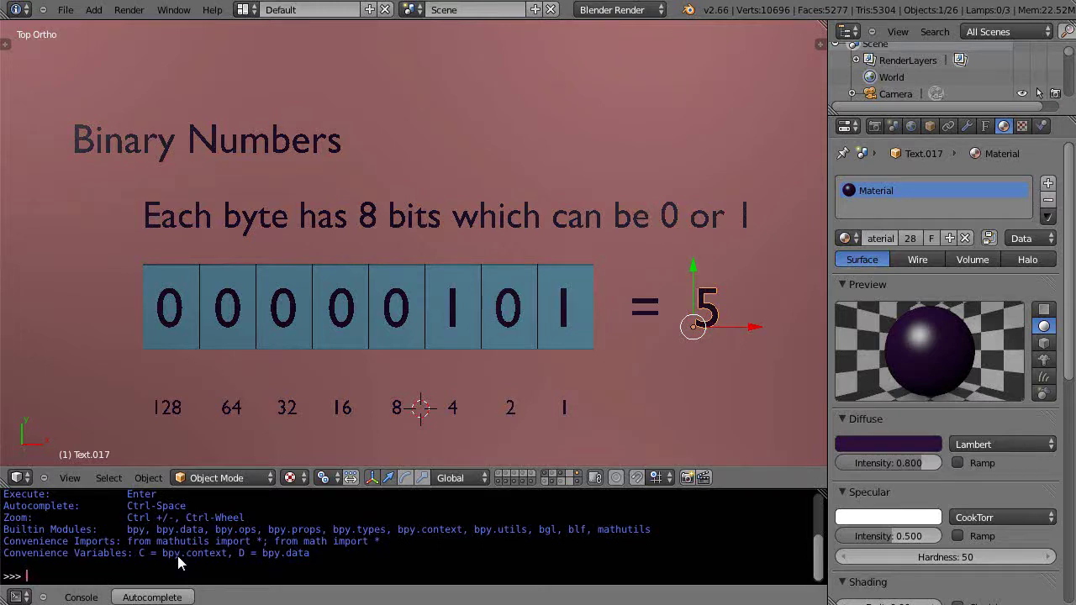
Step: Enlarge the Python console text, add blank lines, and evaluate 4 + 3 to get 7
scroll(182, 554, "up", 4, "ctrl")
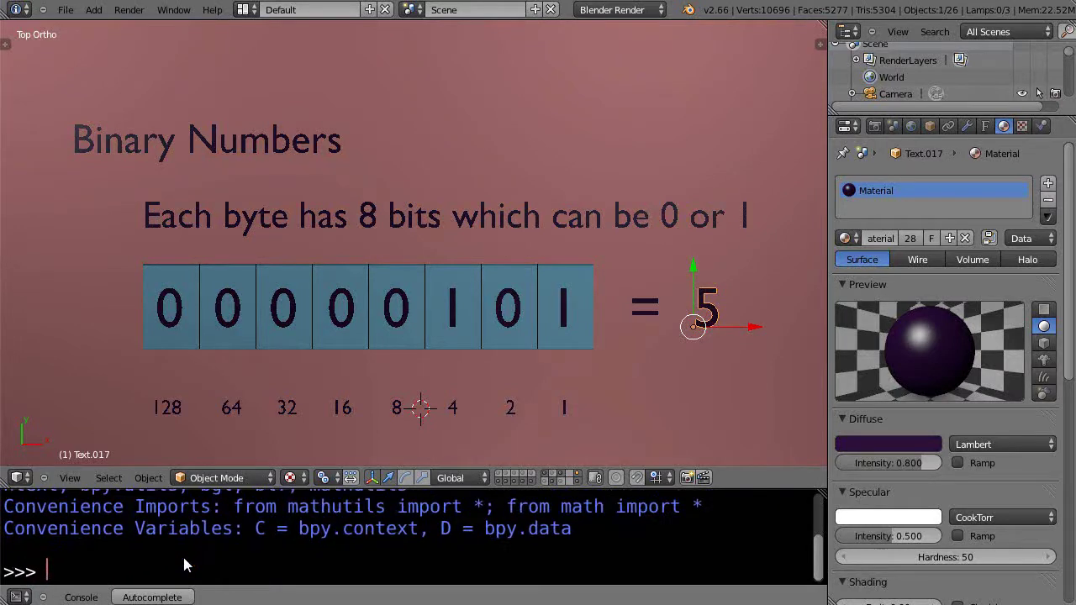
key("Return")
key("Return")
key("Return")
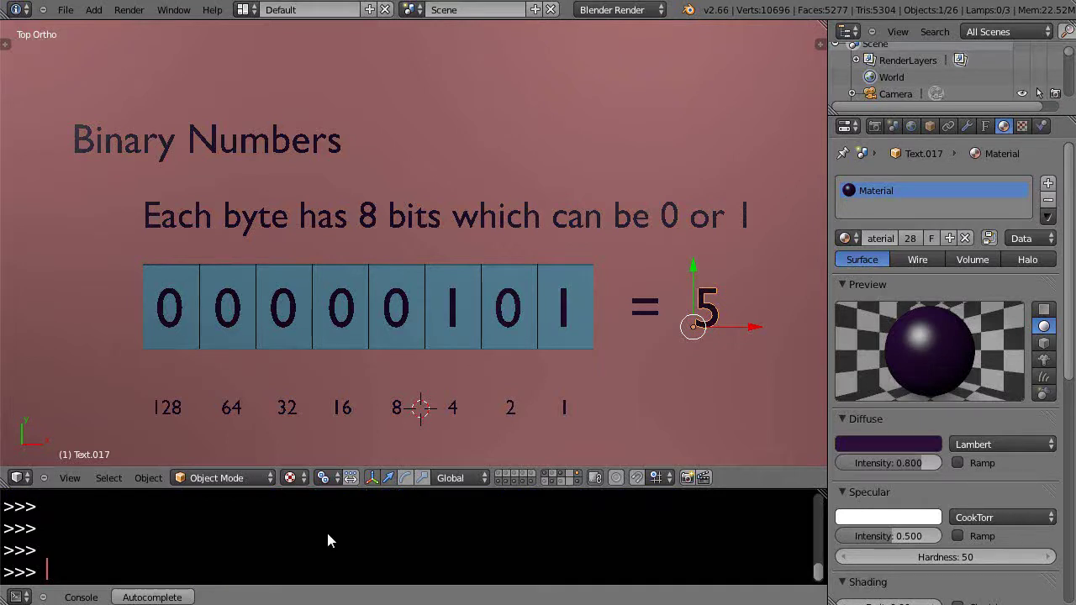
type("4 + 3")
key("Return")
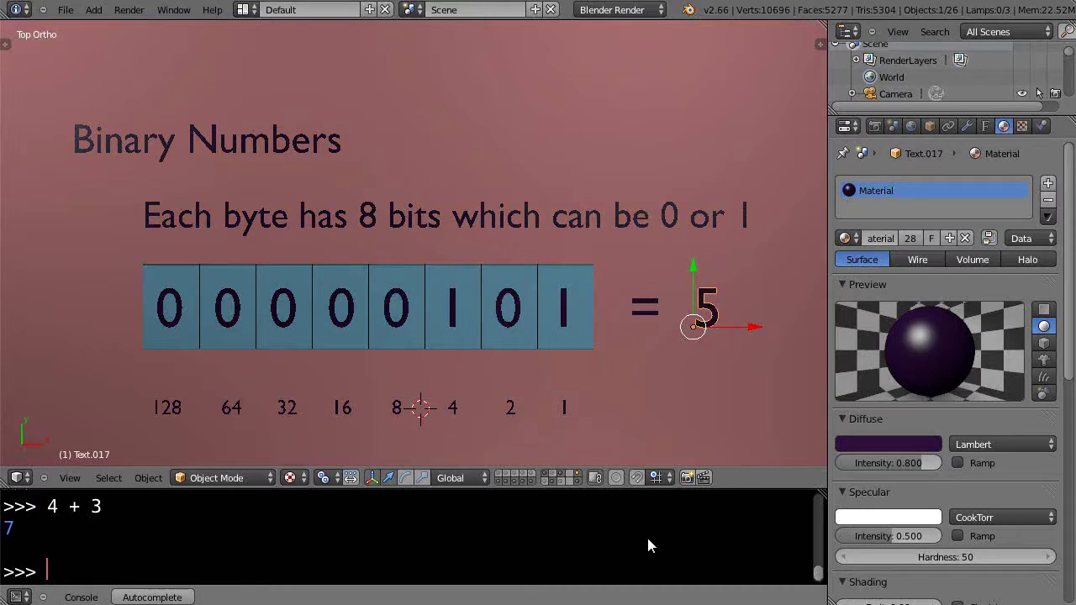
Step: Evaluate the binary literal 0b11111111 in the Python console, returning 255
type("0")
type("b")
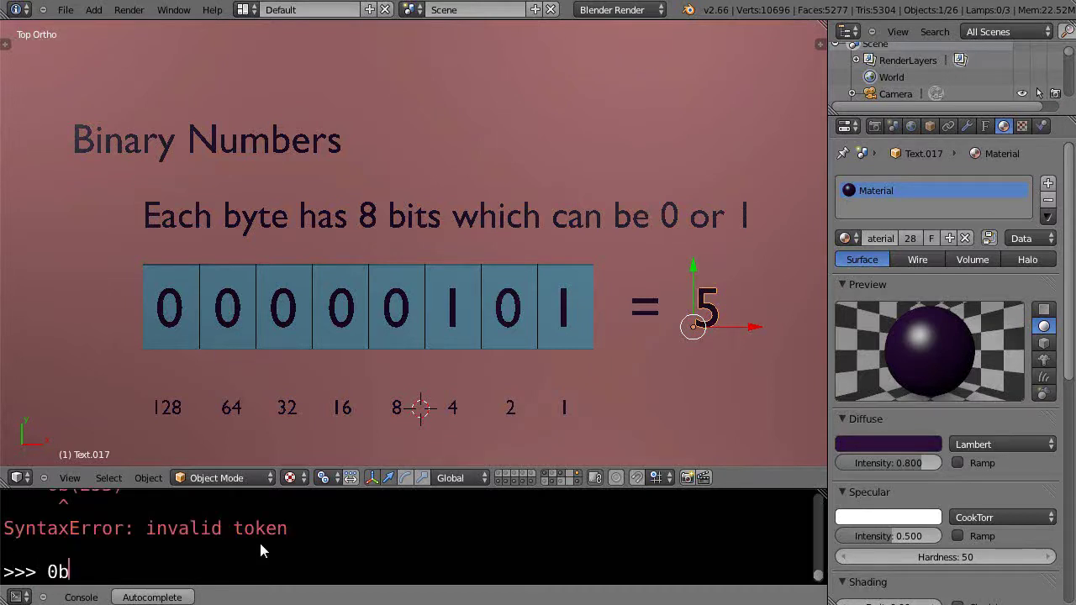
type("11111111")
key("Return")
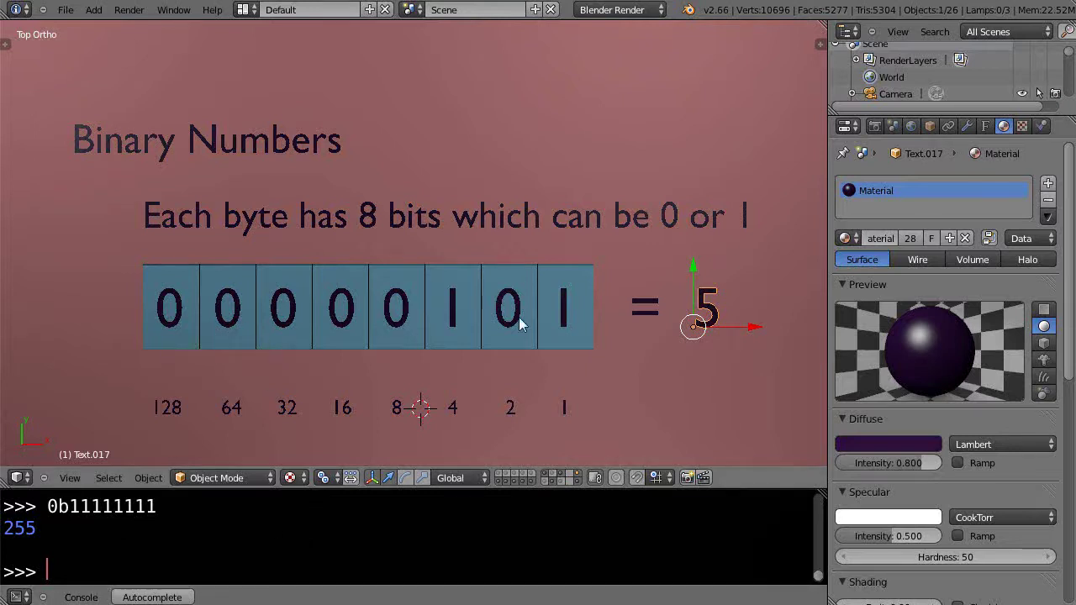
Step: Toggle the digits layer with key 1 and evaluate 0b0000101 in the console, returning 5
key("1")
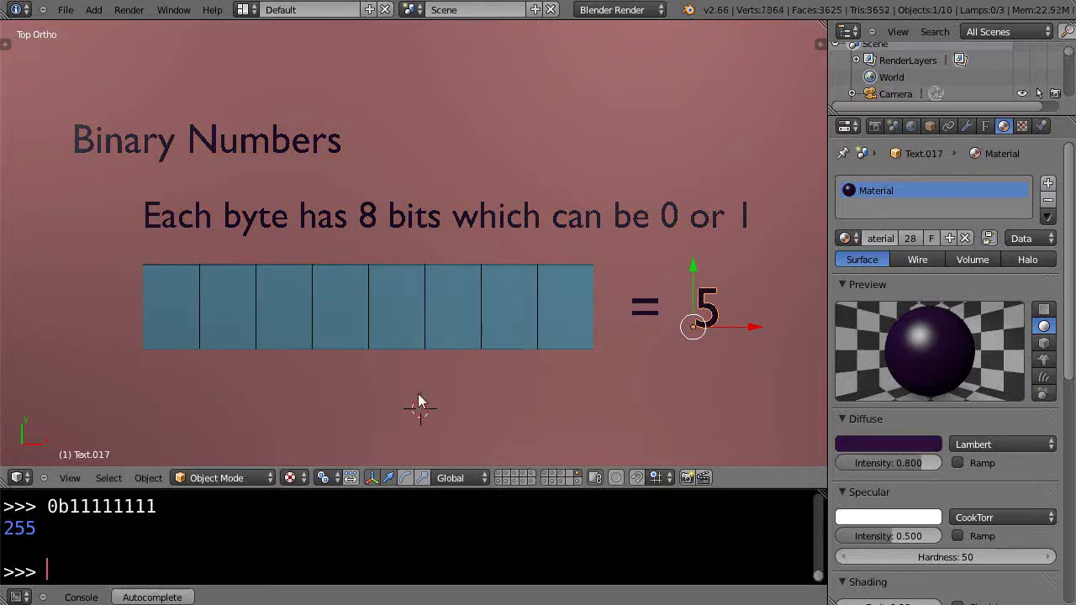
type("0")
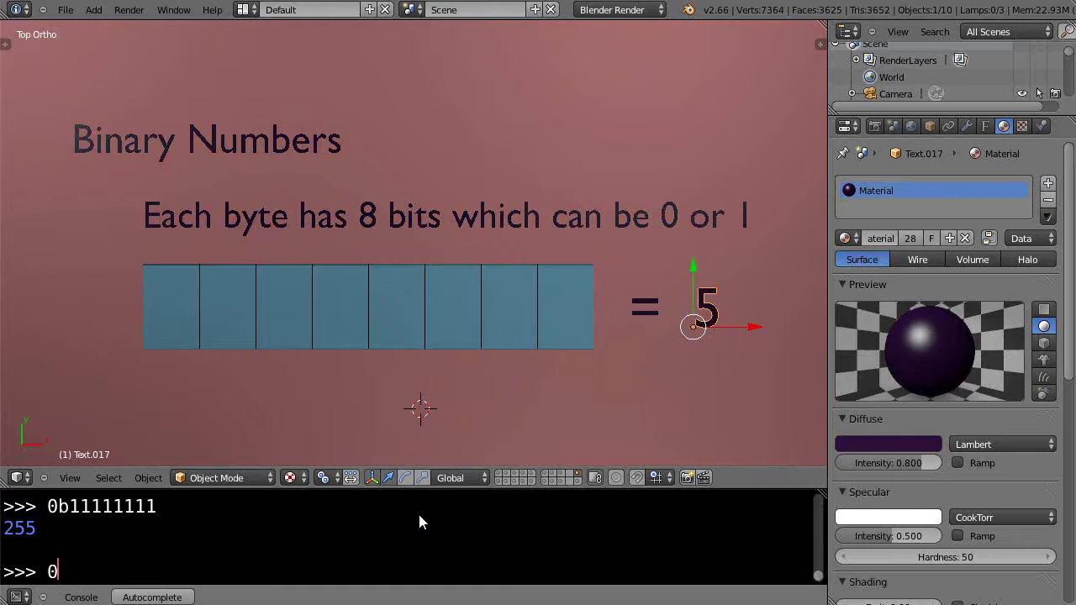
type("b")
type("0000")
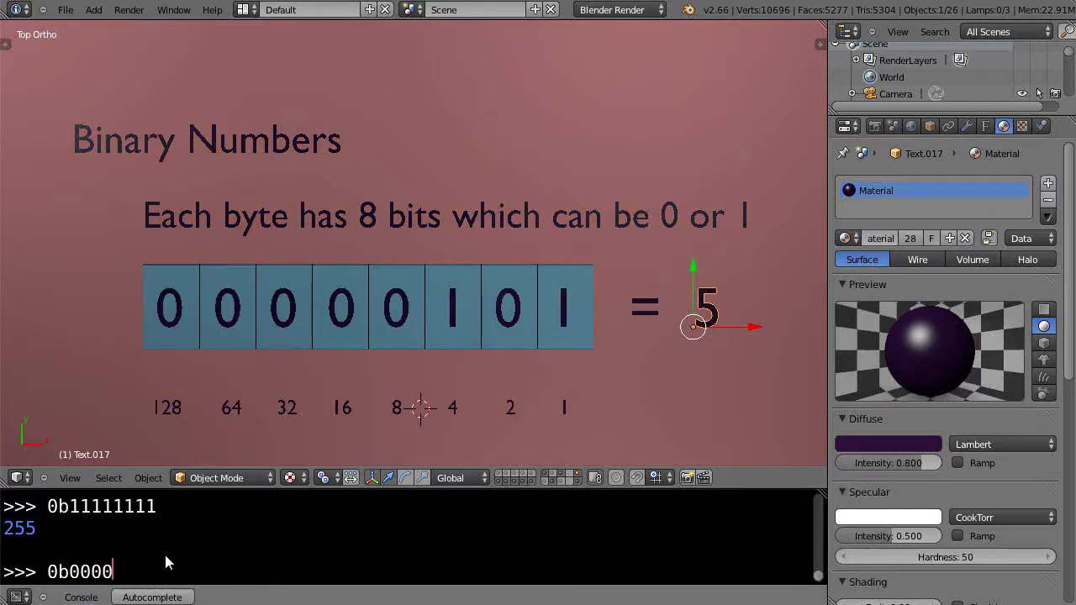
type("101")
key("Return")
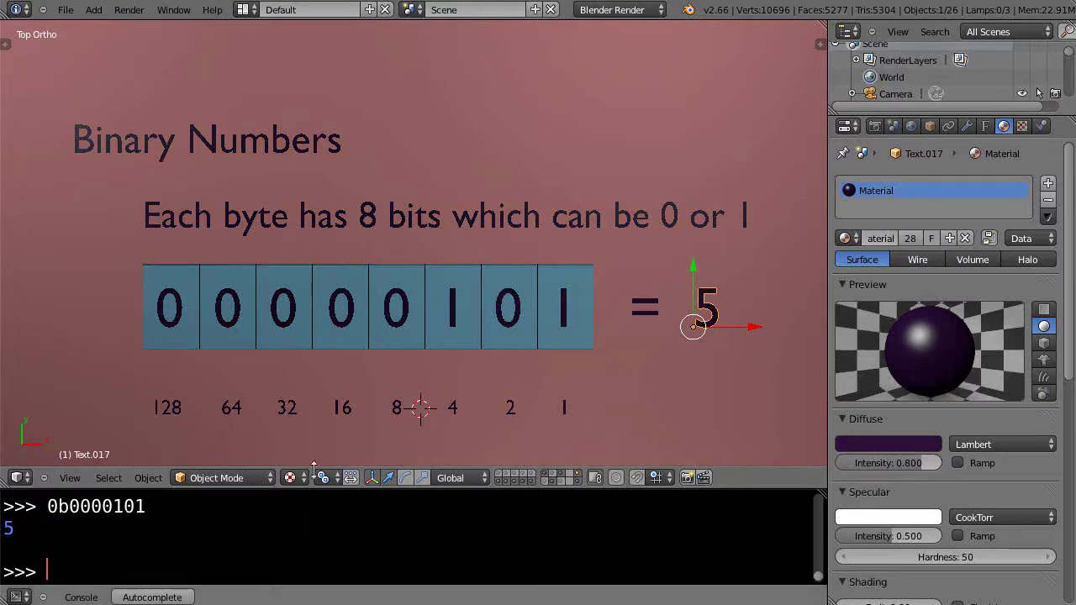
Step: Run bin(5) and bin(255) in the console, printing '0b101' and '0b11111111'
type("in")
key("Home")
type("b")
key("End")
type("(5)")
key("Return")
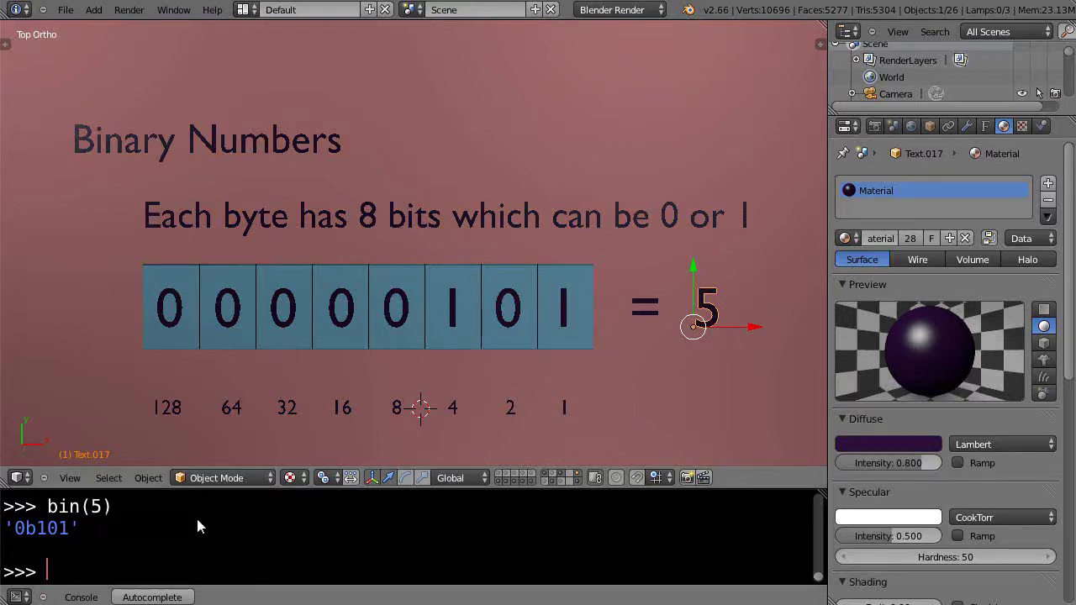
type("bin(255)")
key("Return")
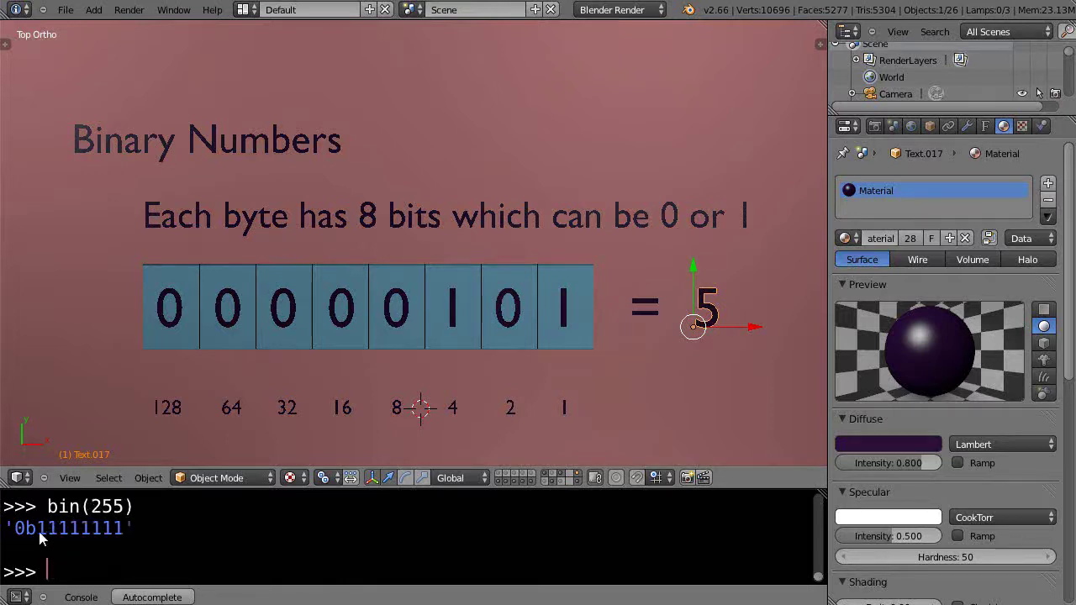